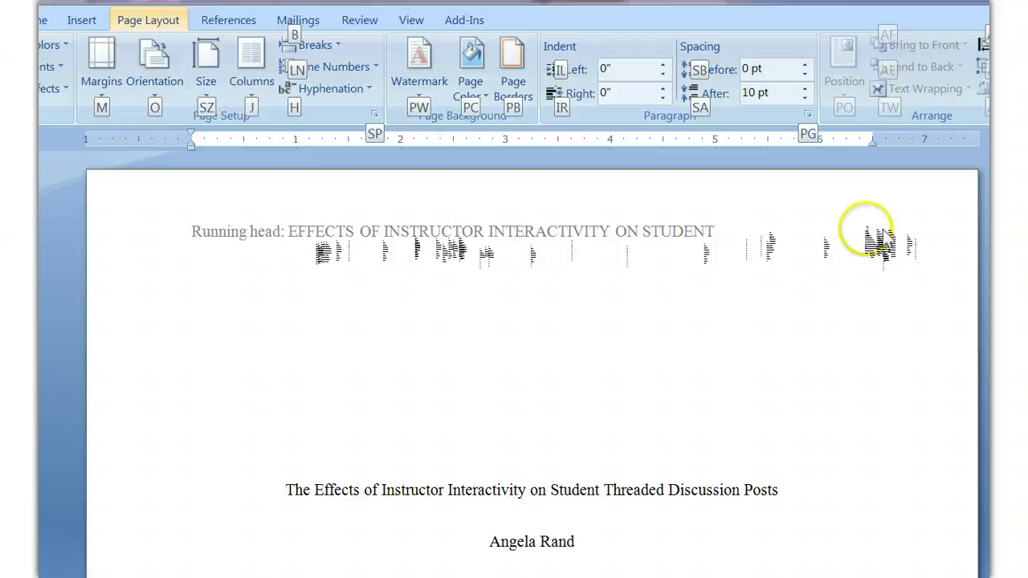
# Step: Scroll through the paper's title page and opening text to look it over
pyautogui.click(847, 414)
pyautogui.scroll(-6, 850, 426)
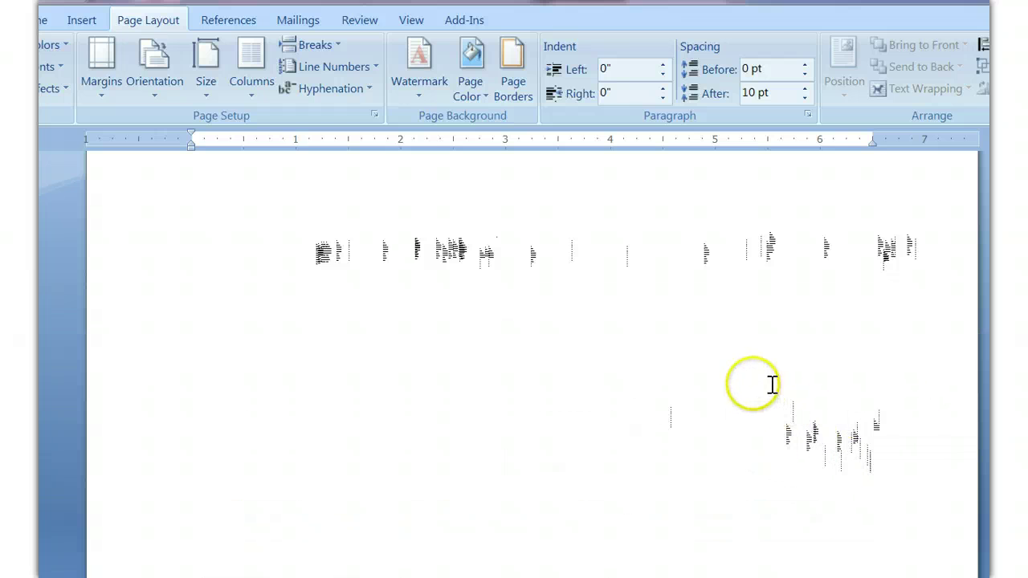
pyautogui.scroll(5, 747, 370)
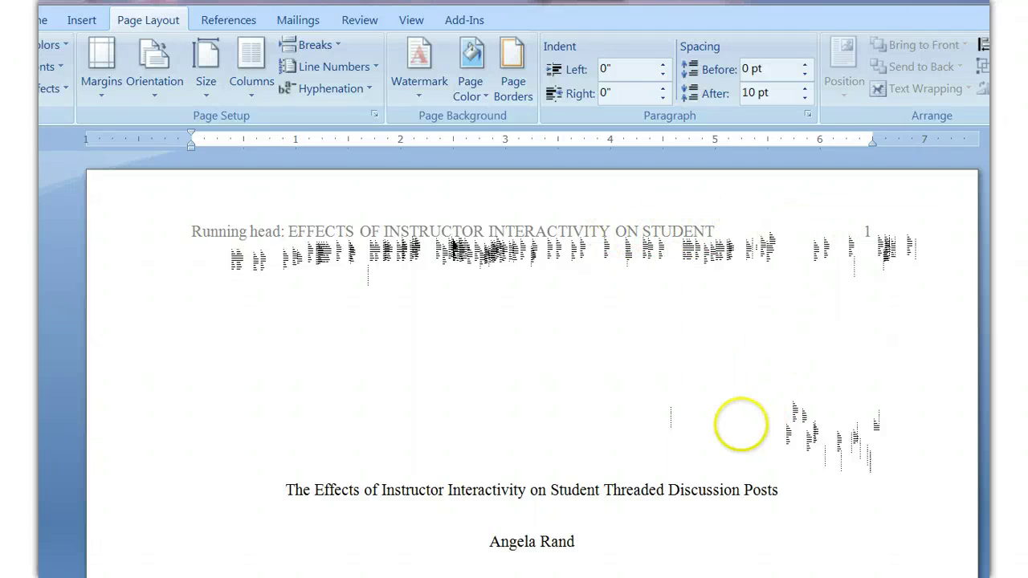
pyautogui.scroll(-3, 752, 424)
pyautogui.scroll(-4, 743, 442)
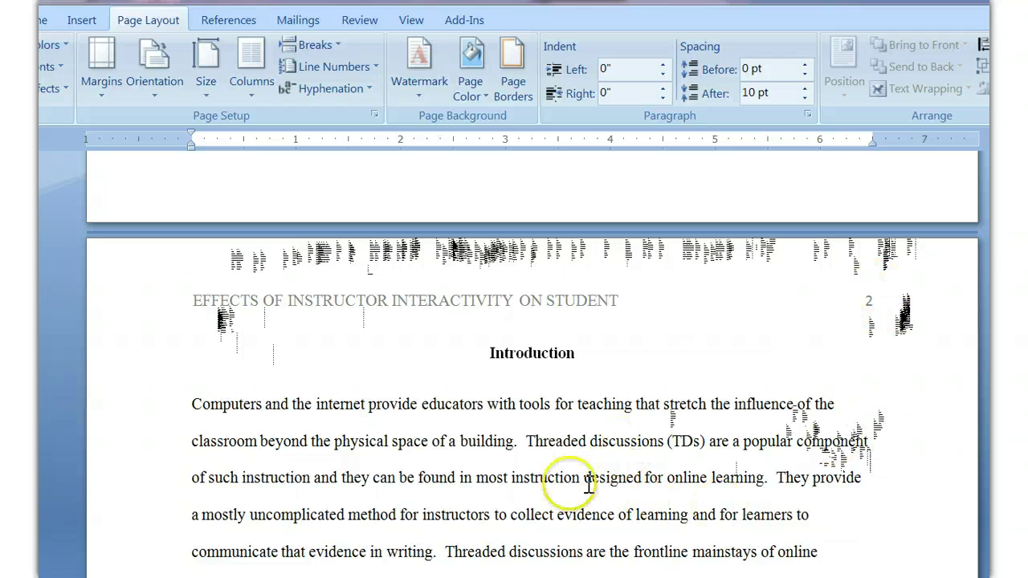
pyautogui.scroll(5, 608, 347)
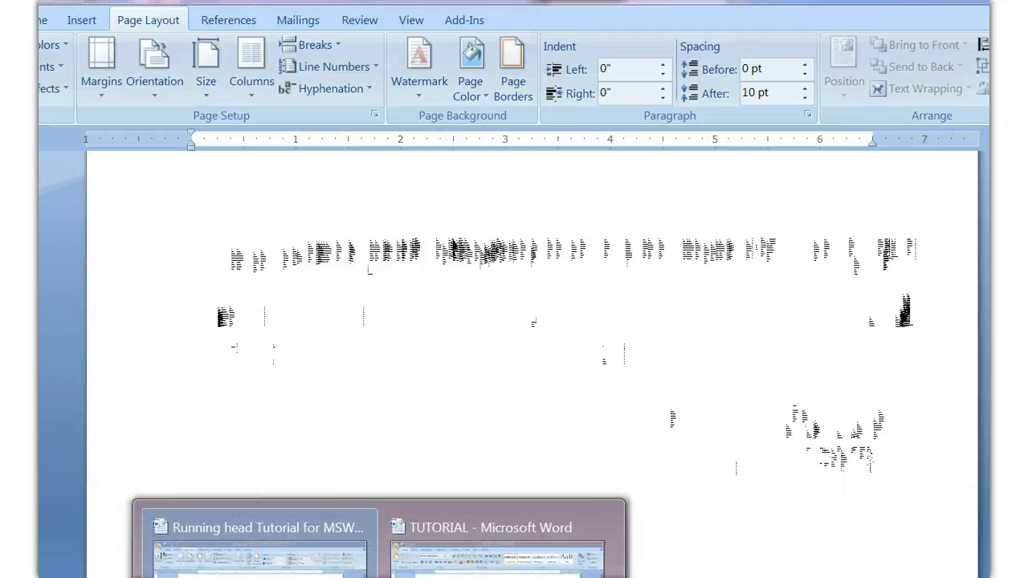
# Step: Bring the TUTORIAL document forward and open the built-in header gallery for its title page
pyautogui.click(582, 522)
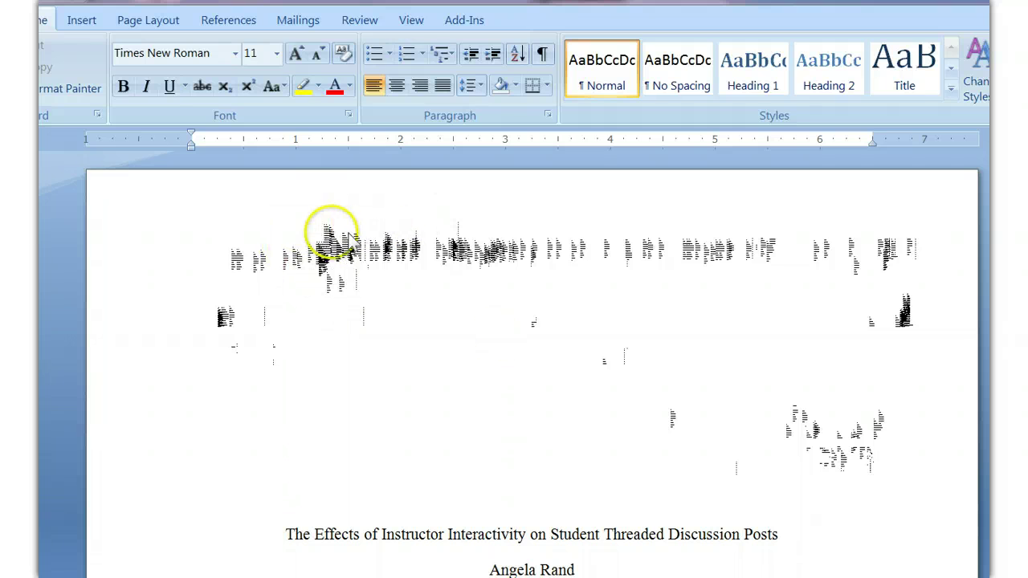
pyautogui.click(245, 239)
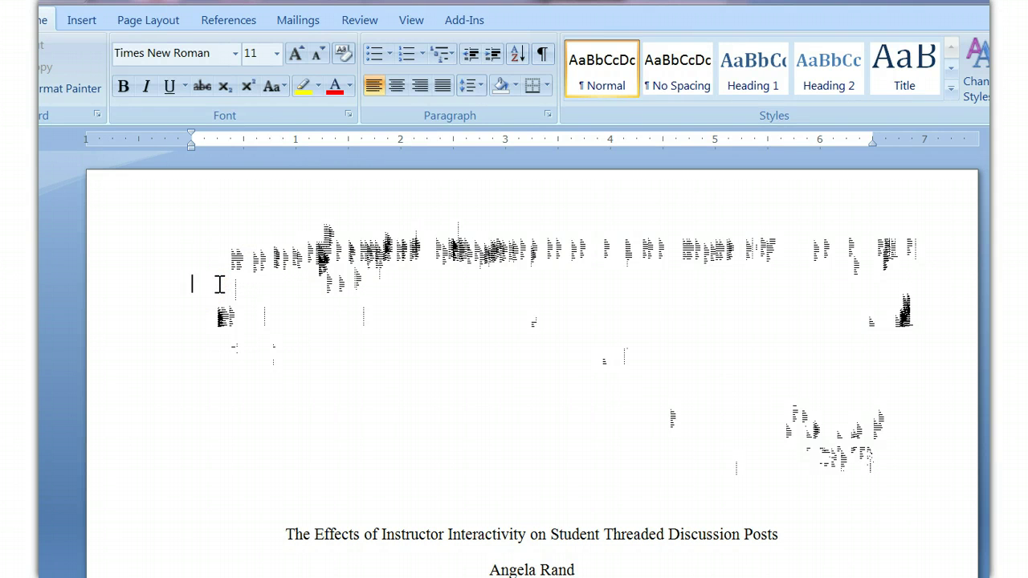
pyautogui.click(89, 22)
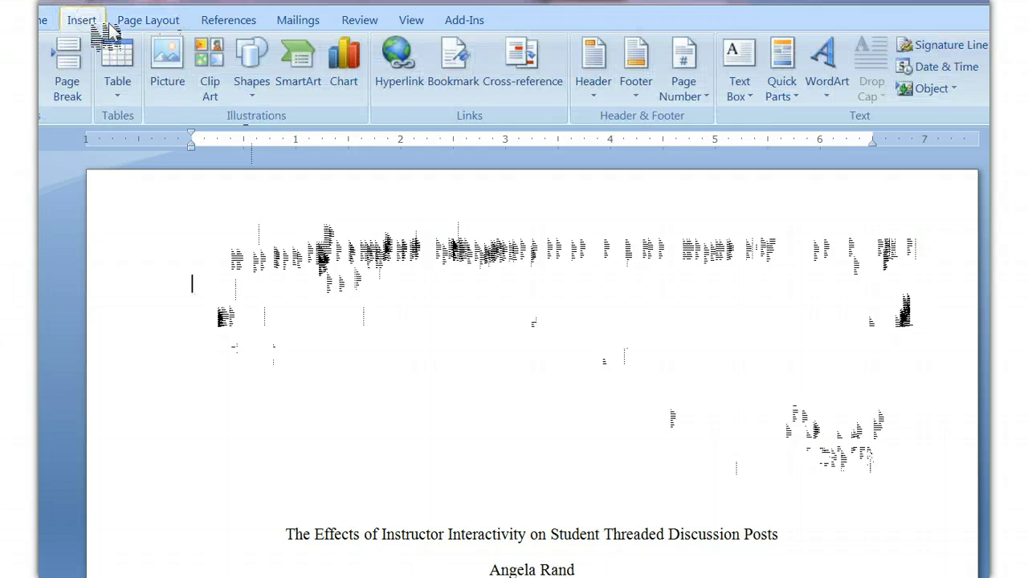
pyautogui.click(610, 98)
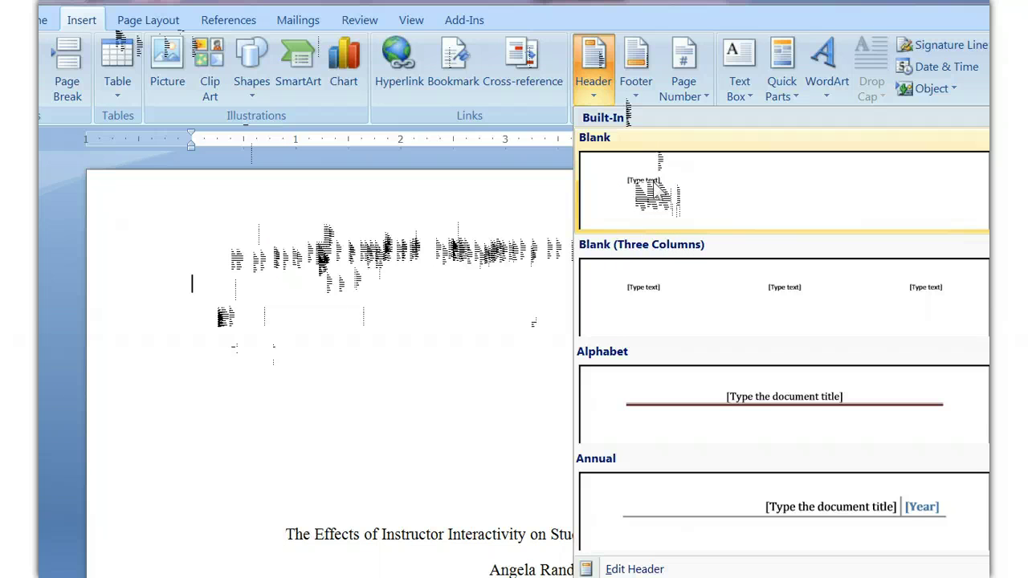
# Step: Add a Blank header reading 'Running head: EFFECTS OF INSTRUCTOR INTERACTIVITY ON STUDENT' with page number 1
pyautogui.click(657, 187)
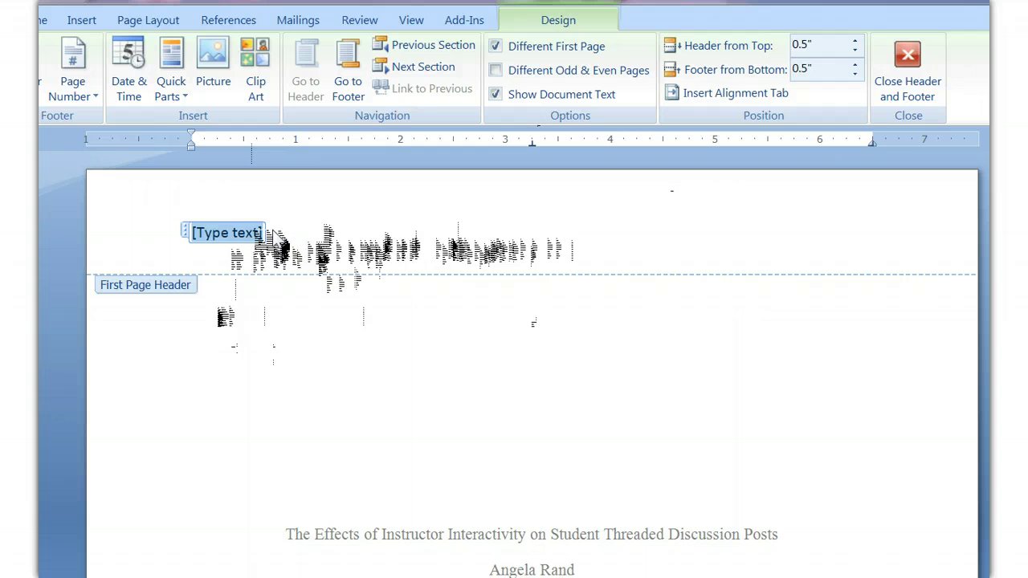
pyautogui.write('rU')
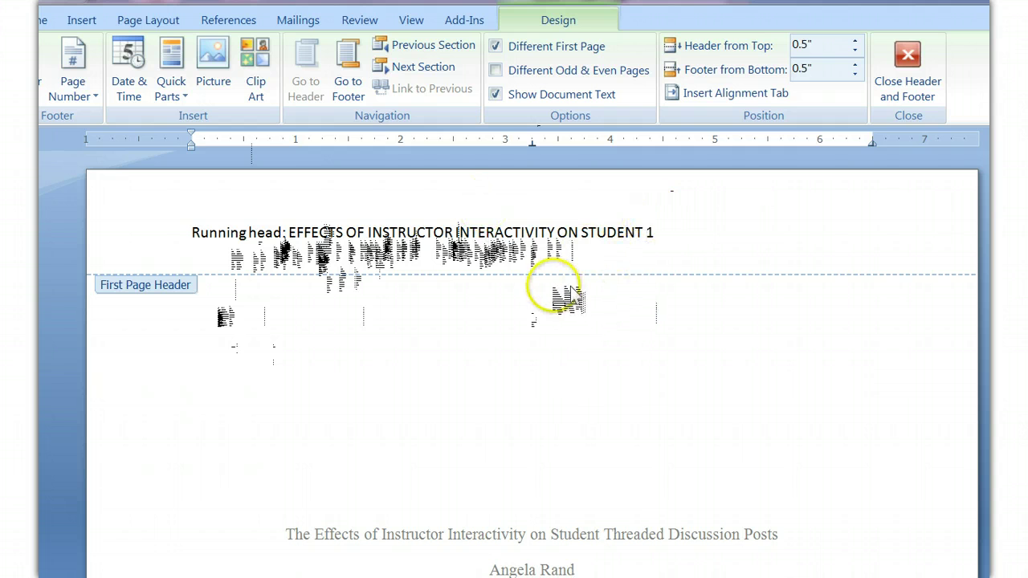
# Step: Align the header's page number 1 flush right on the running-head line
pyautogui.press('Tab')
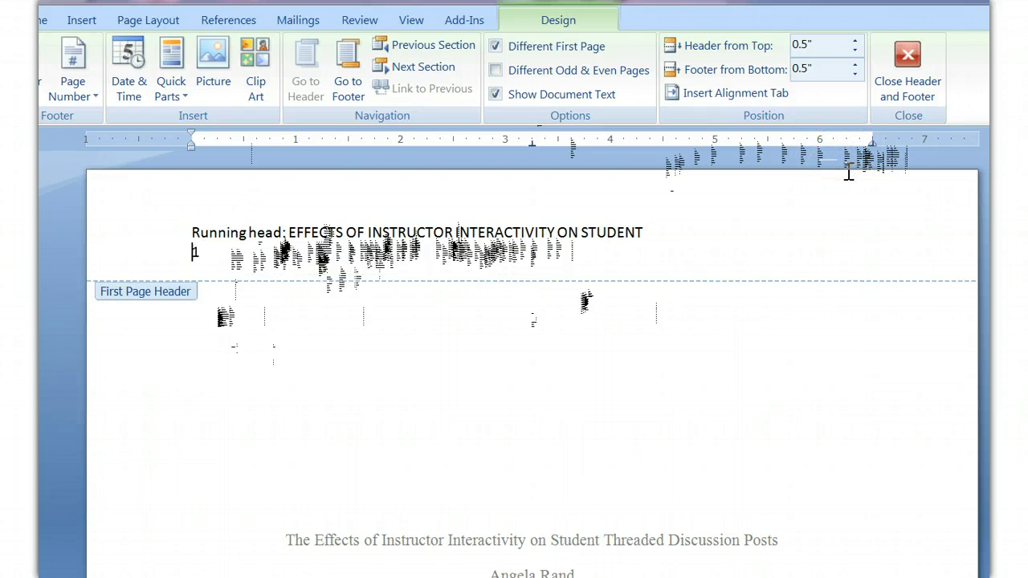
pyautogui.press('BackSpace')
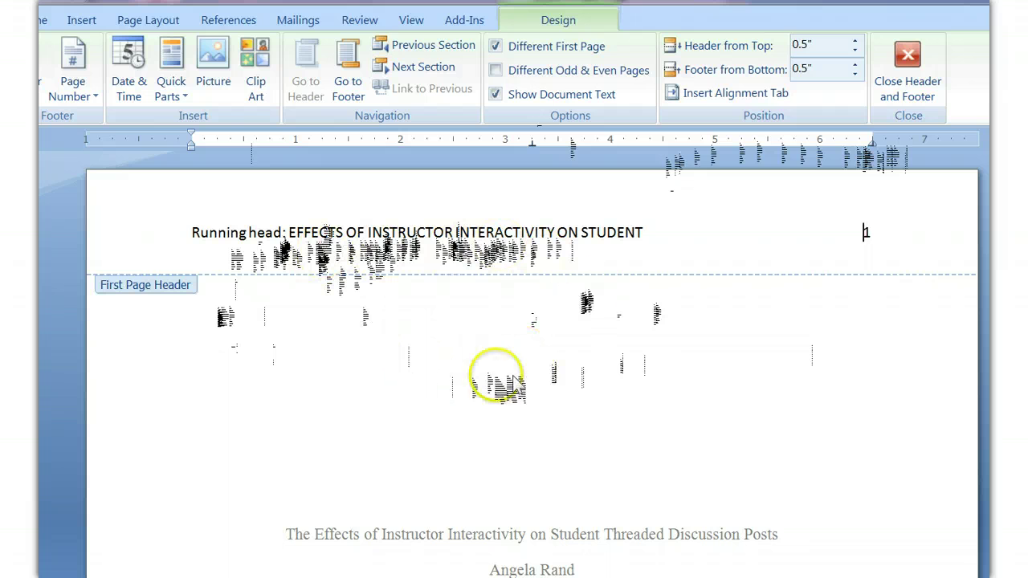
# Step: Close header editing and scroll down to the body text
pyautogui.click(927, 59)
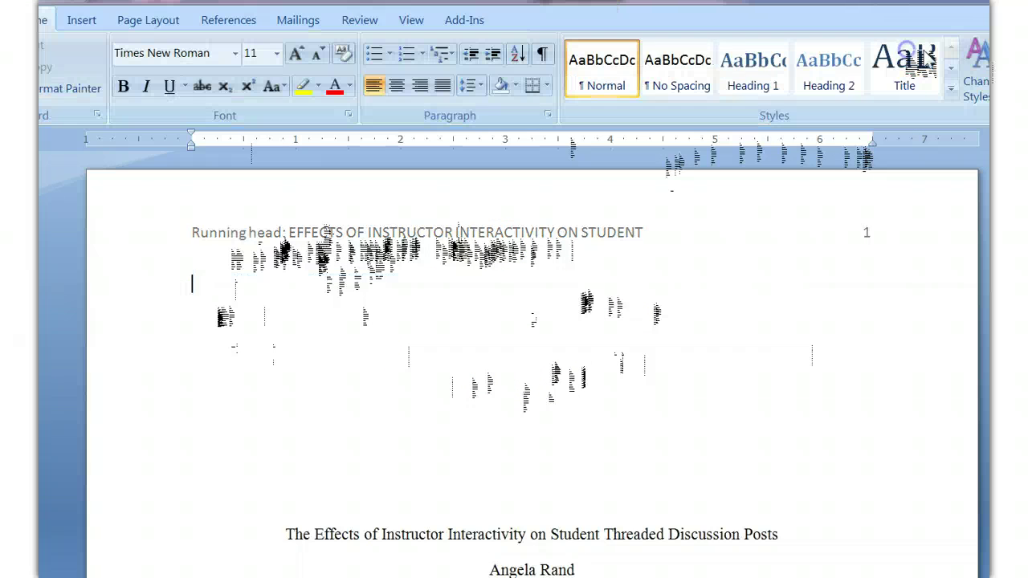
pyautogui.scroll(-4, 673, 353)
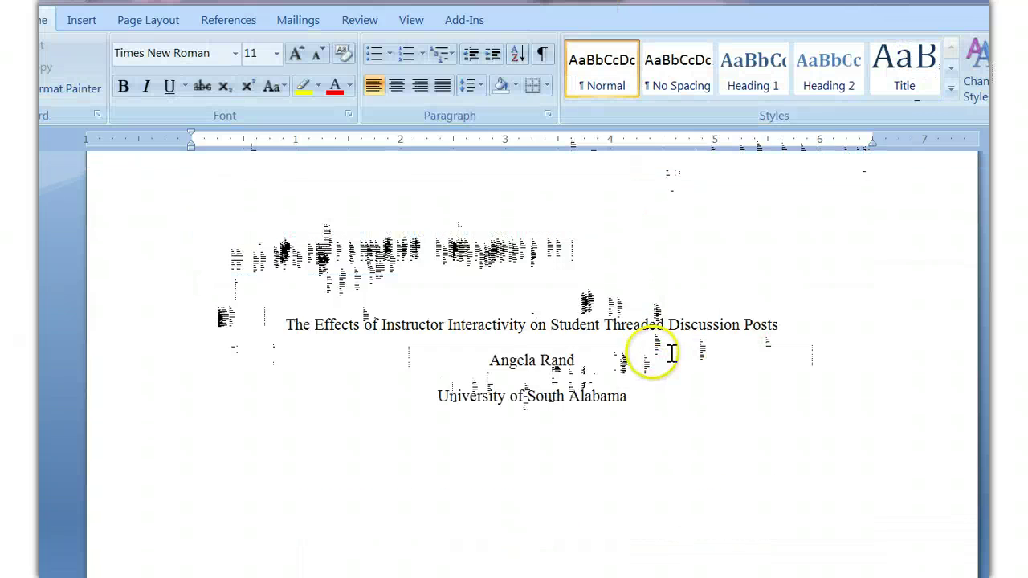
pyautogui.scroll(-6, 673, 354)
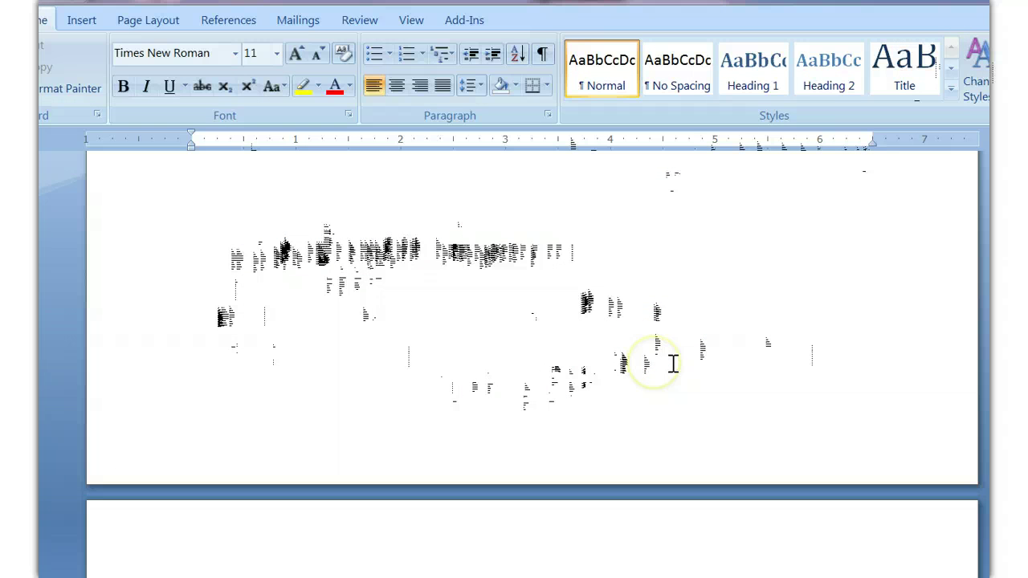
pyautogui.scroll(-5, 673, 363)
pyautogui.scroll(-3, 673, 363)
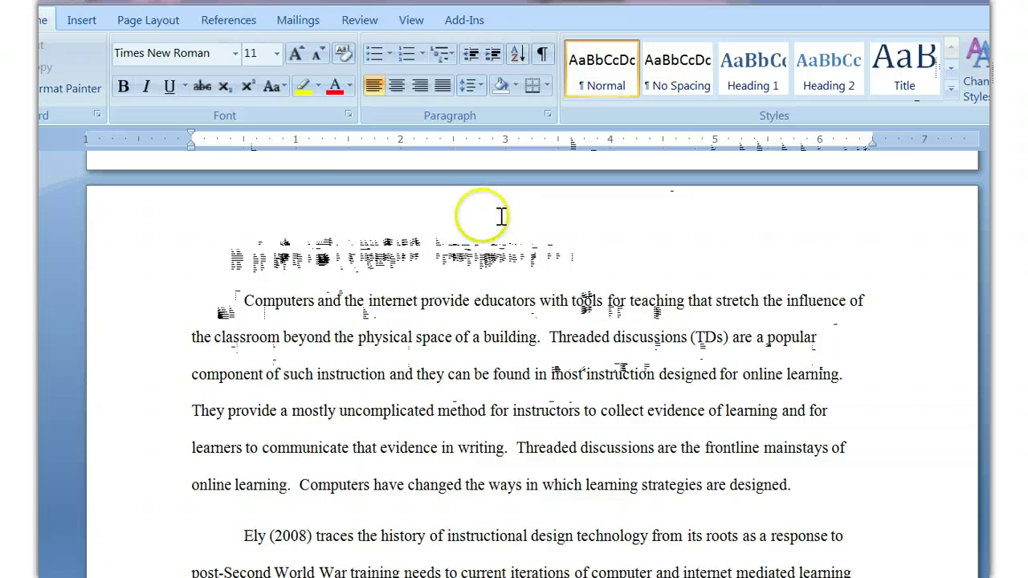
# Step: Insert a page break before 'Computers' and add an empty line above that paragraph
pyautogui.click(499, 216)
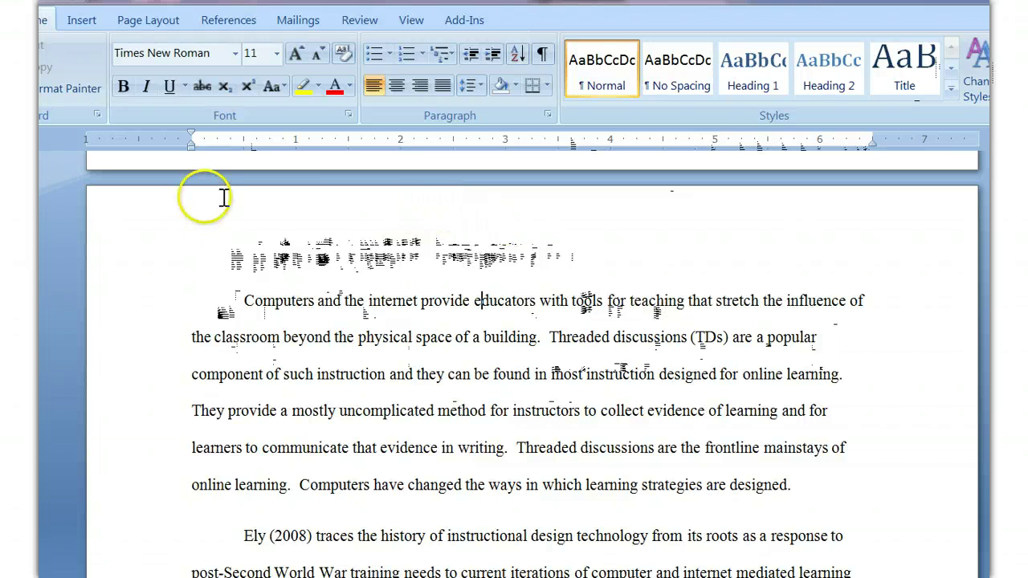
pyautogui.click(205, 196)
pyautogui.click(237, 299)
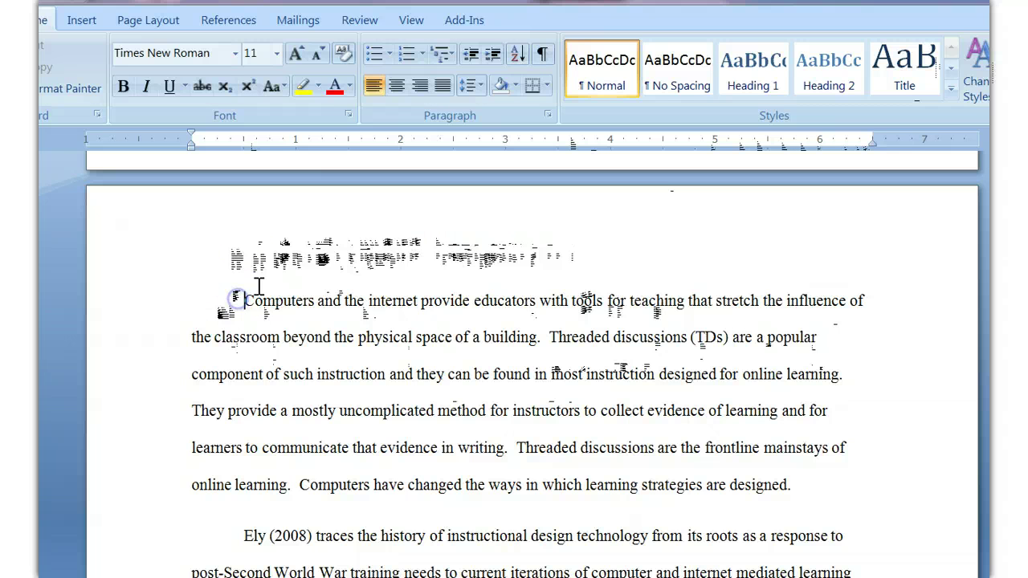
pyautogui.hotkey('ctrl', 'Return')
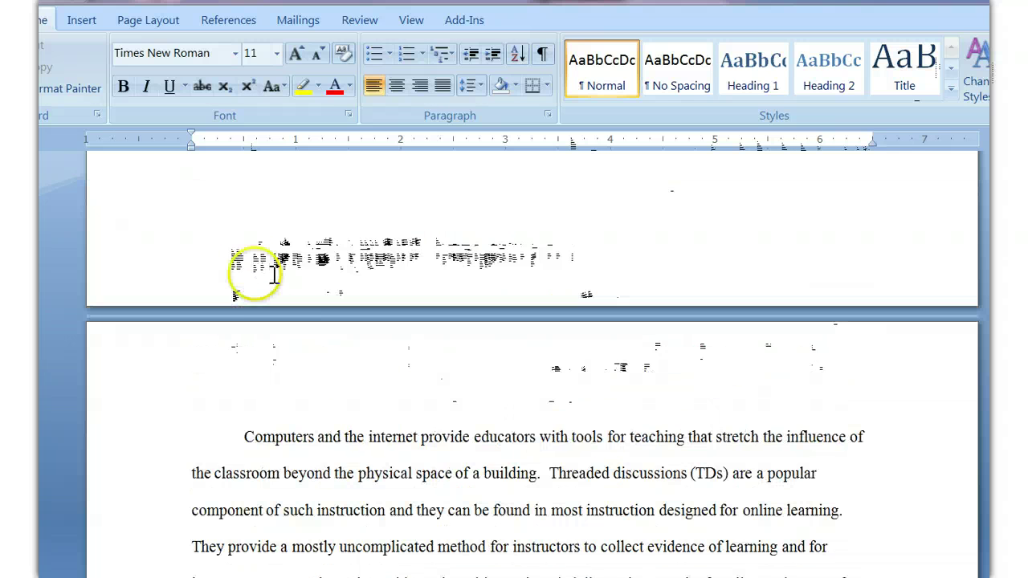
pyautogui.click(224, 418)
pyautogui.press('Return')
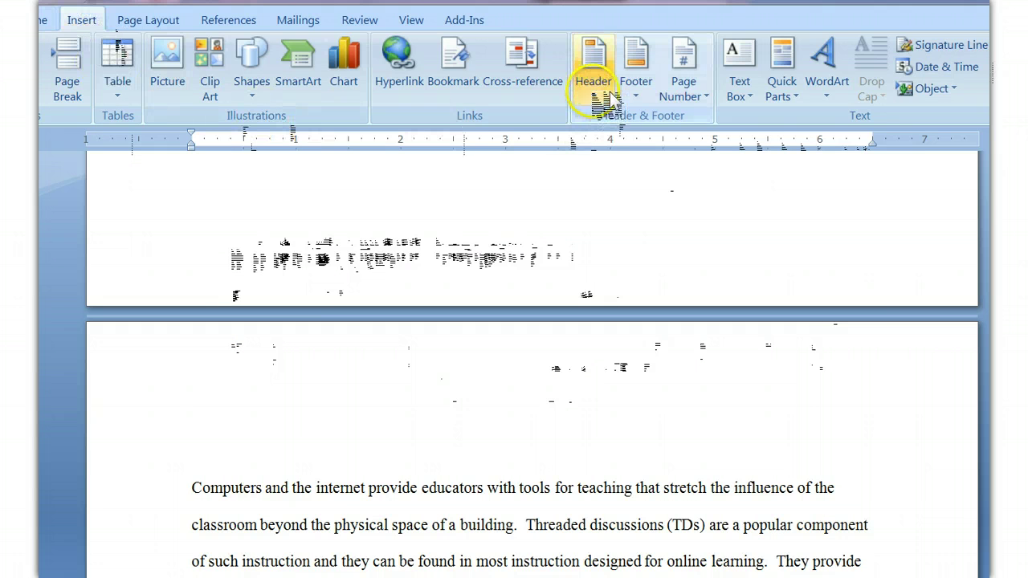
# Step: Put a Plain Number 3 page number at the top right of page 2's header
pyautogui.click(705, 95)
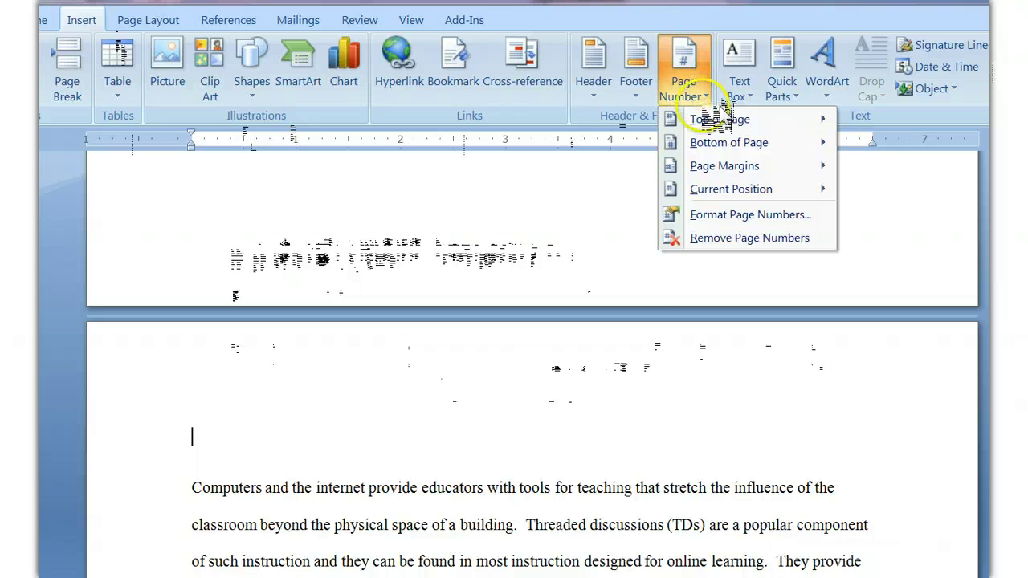
pyautogui.moveTo(721, 120)
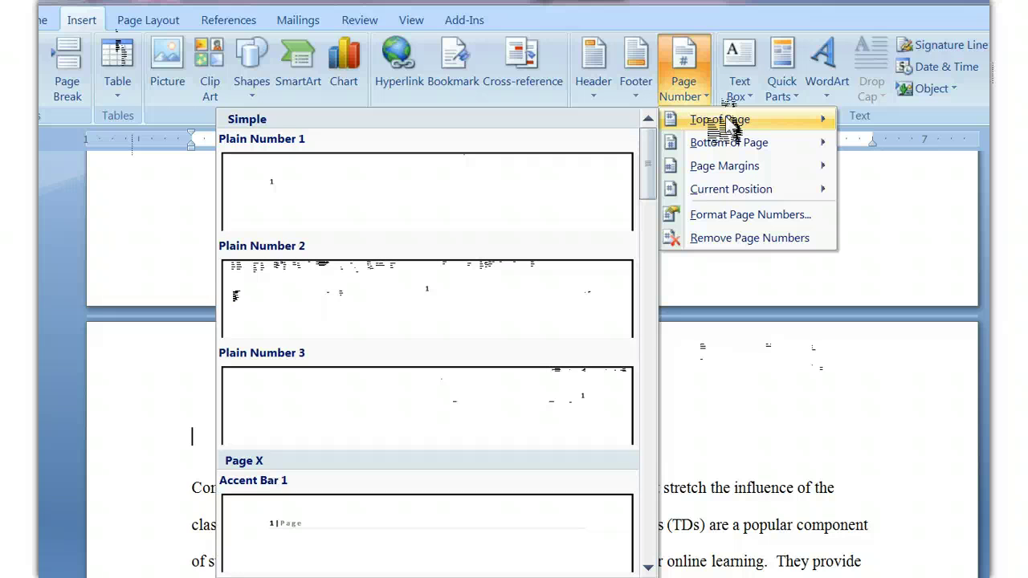
pyautogui.click(582, 405)
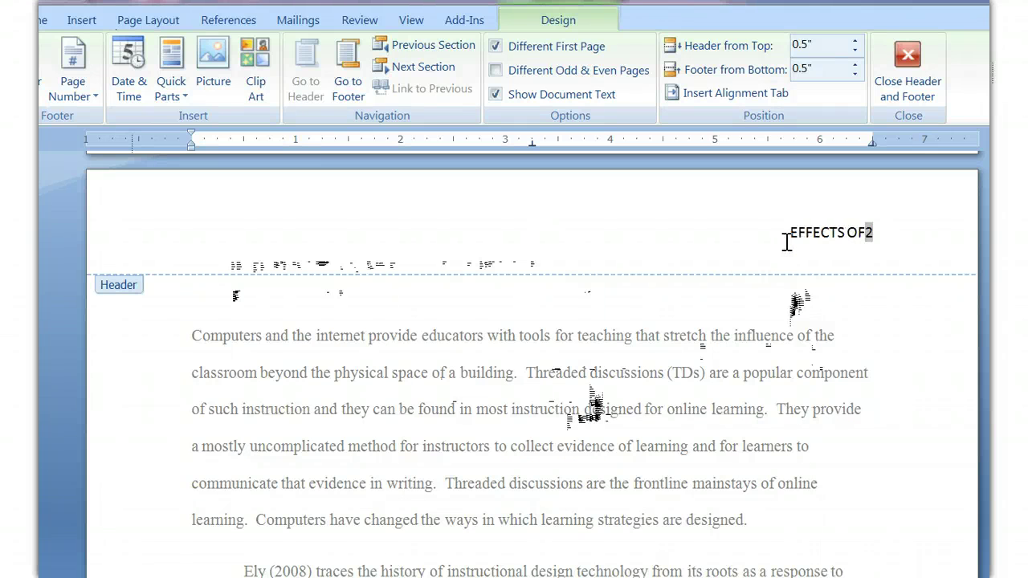
# Step: Complete the header title as 'EFFECTS OF INSTRUCTOR INTERACTITIVITY ON STUDENT'
pyautogui.write('R INTERACTI')
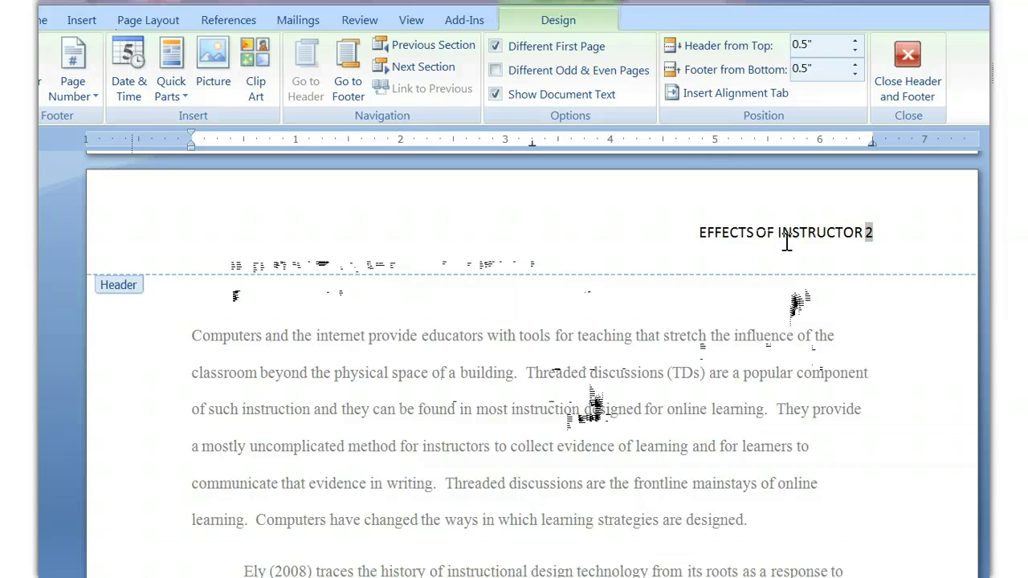
pyautogui.write('TIV')
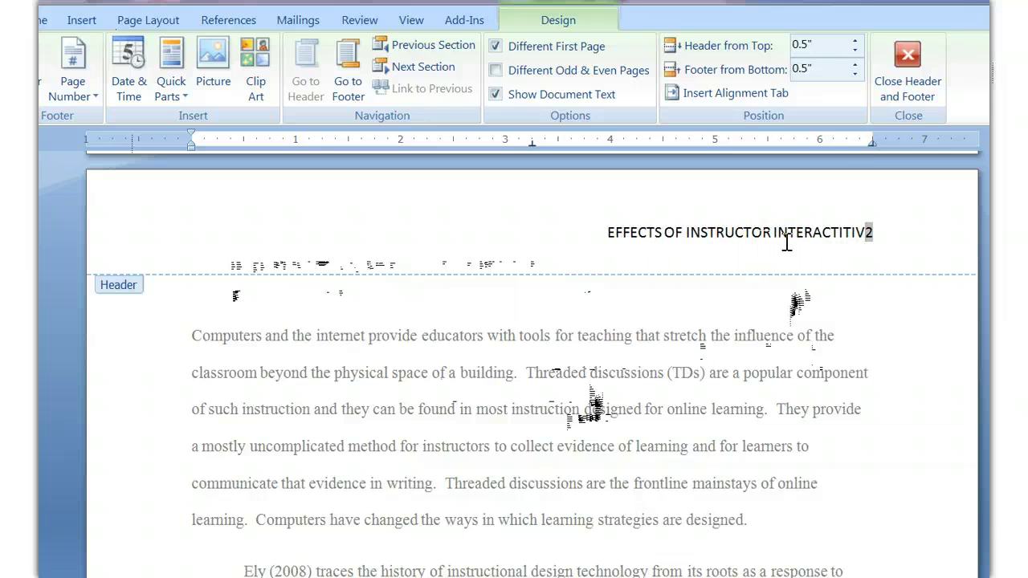
pyautogui.write('ITY')
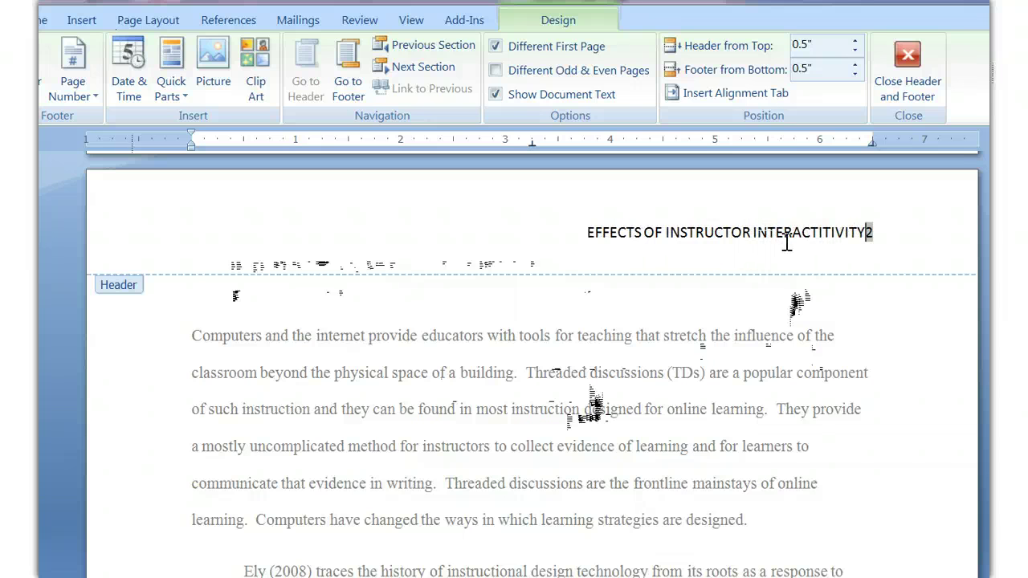
pyautogui.write(' ON STUDENT')
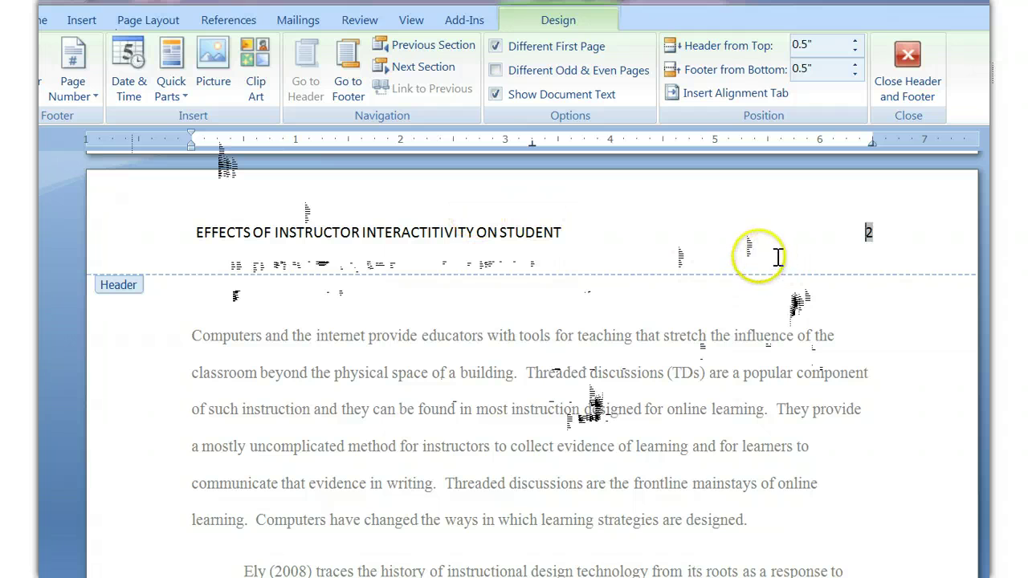
pyautogui.click(931, 63)
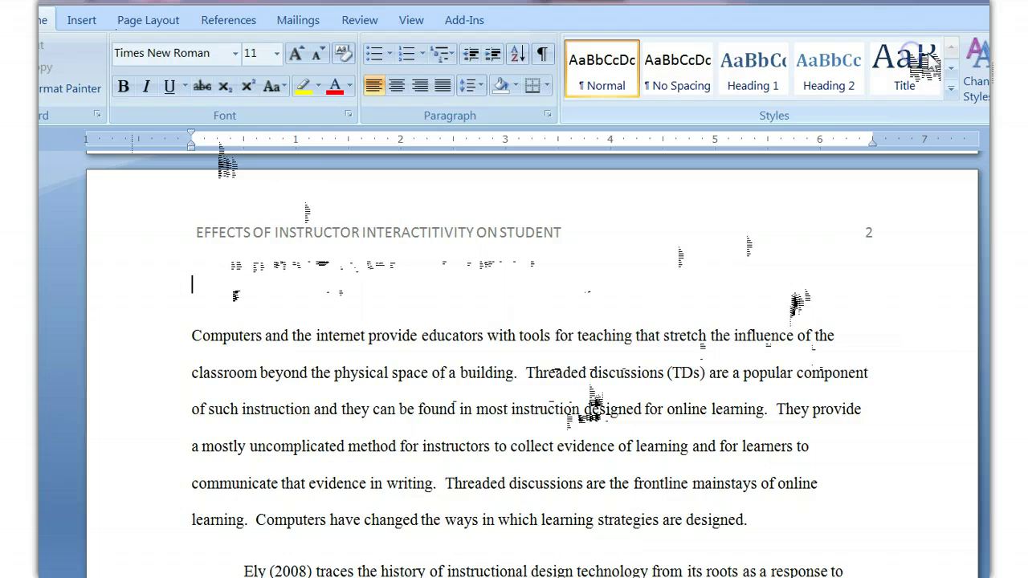
pyautogui.scroll(15, 903, 386)
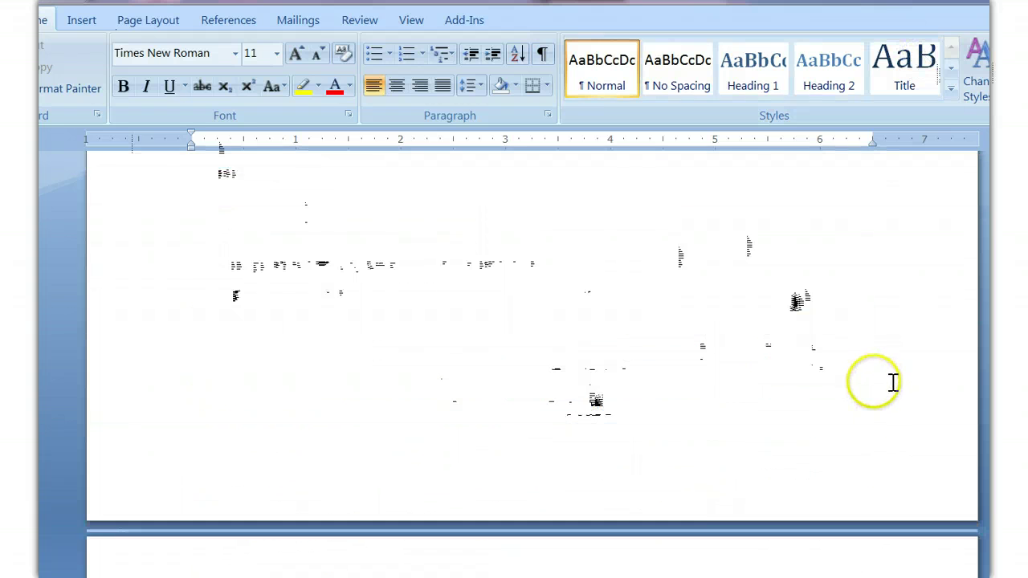
pyautogui.scroll(2, 896, 361)
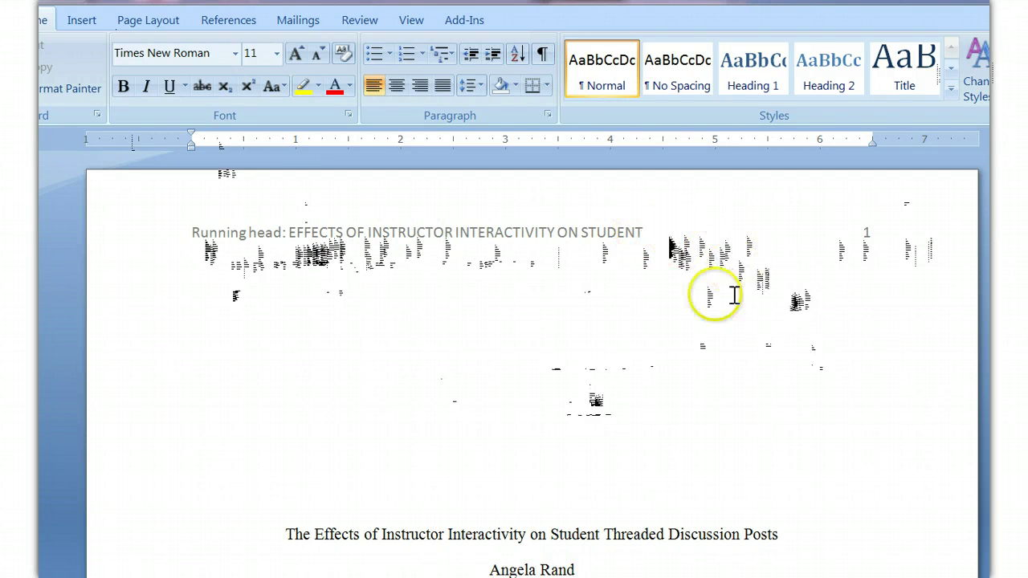
pyautogui.scroll(-4, 779, 450)
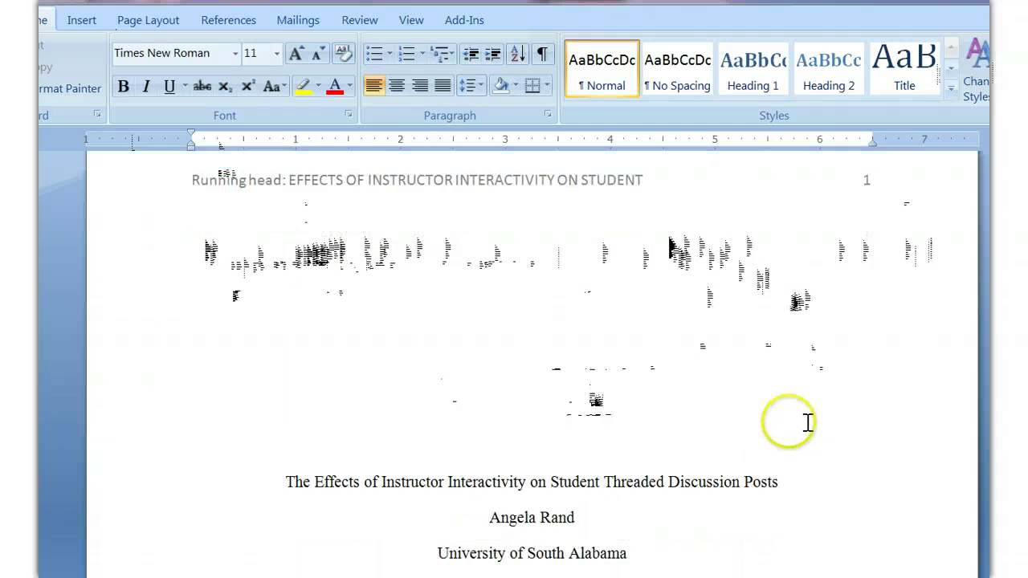
pyautogui.scroll(4, 803, 402)
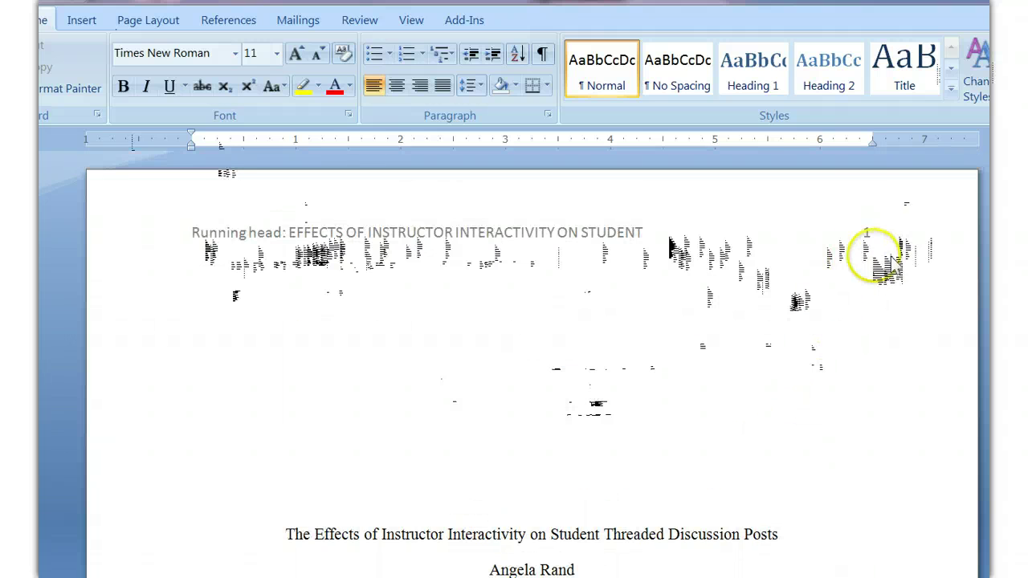
pyautogui.scroll(-15, 860, 361)
pyautogui.scroll(-4, 860, 436)
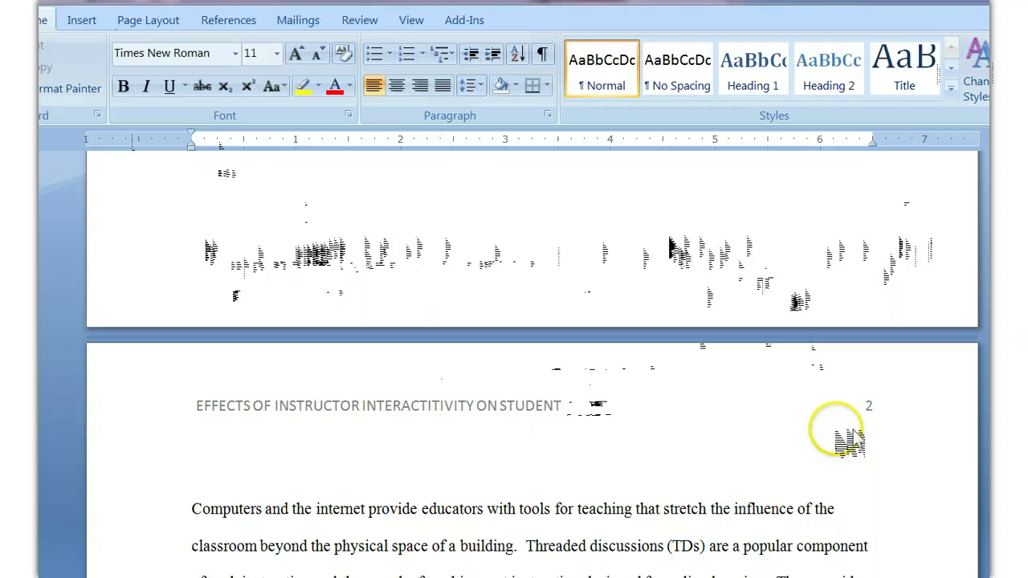
pyautogui.scroll(-3, 844, 425)
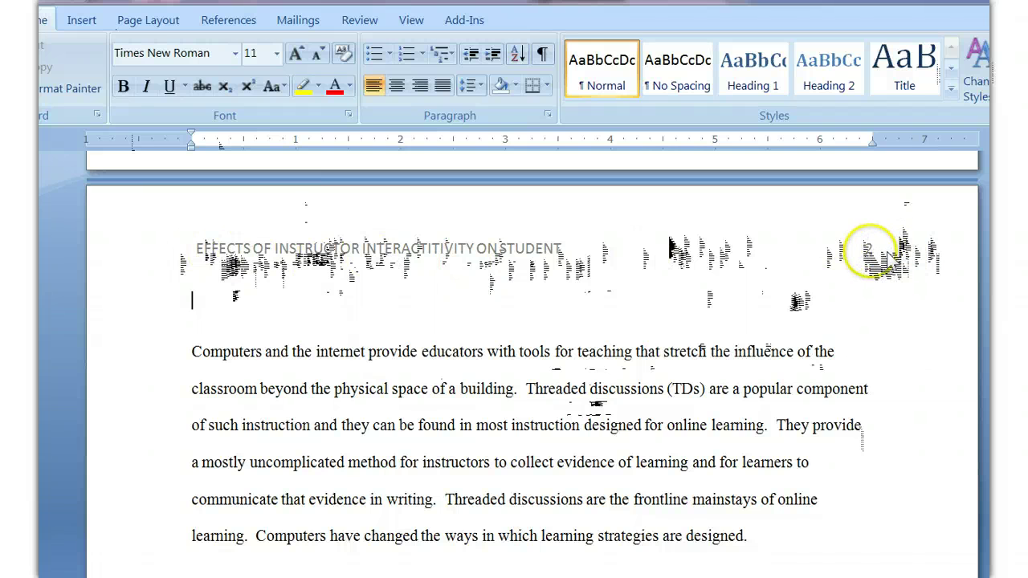
pyautogui.scroll(-2, 891, 289)
pyautogui.scroll(-4, 887, 298)
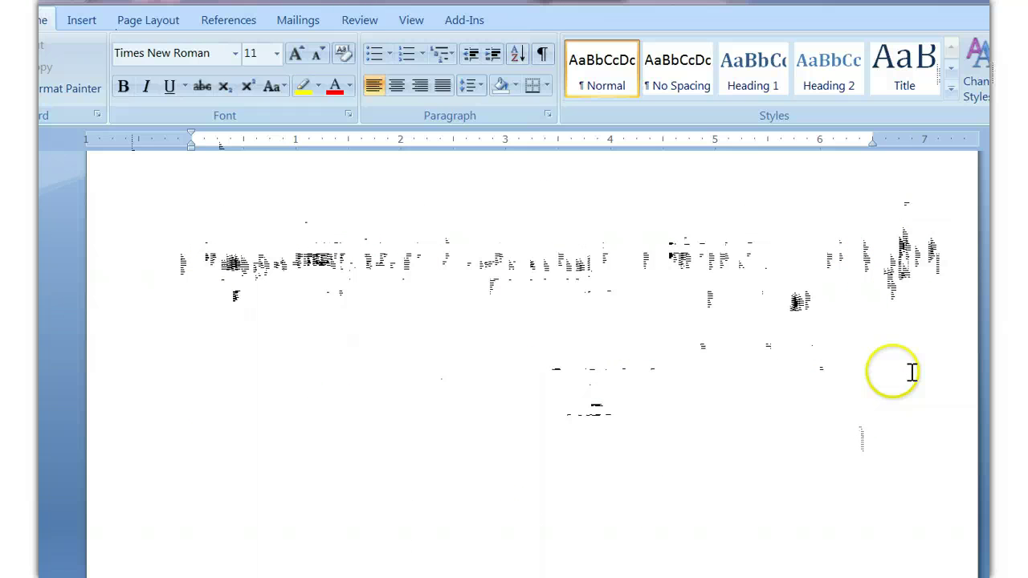
pyautogui.scroll(1, 755, 337)
pyautogui.scroll(-1, 771, 338)
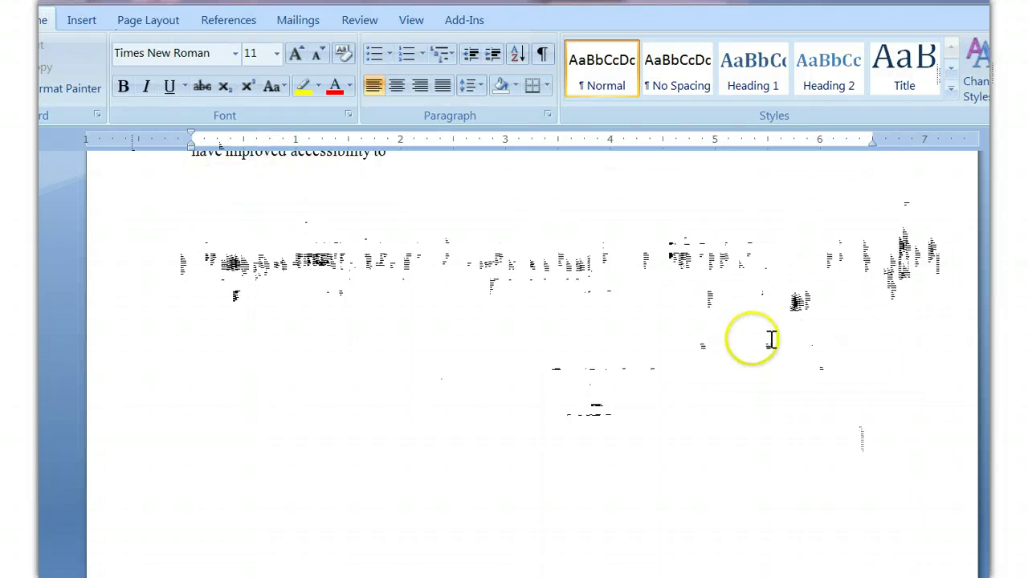
pyautogui.scroll(-1, 774, 339)
pyautogui.scroll(3, 774, 339)
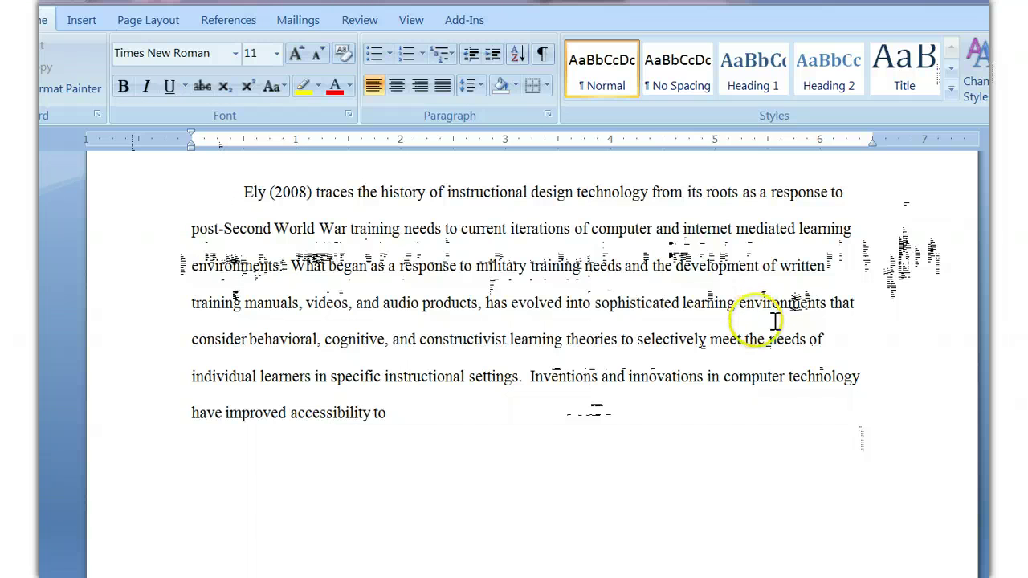
pyautogui.scroll(-1, 763, 322)
pyautogui.scroll(6, 626, 375)
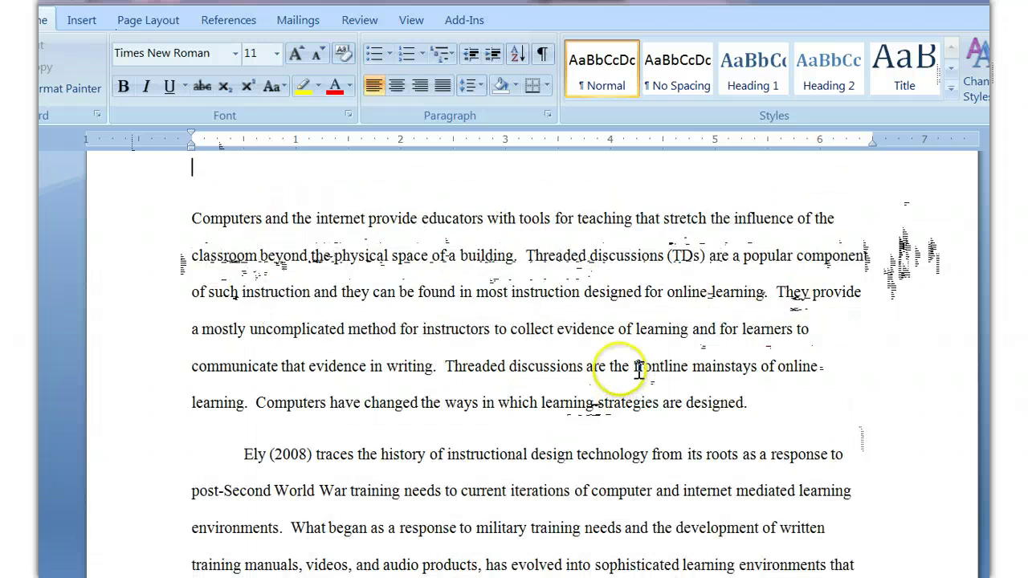
pyautogui.scroll(6, 639, 372)
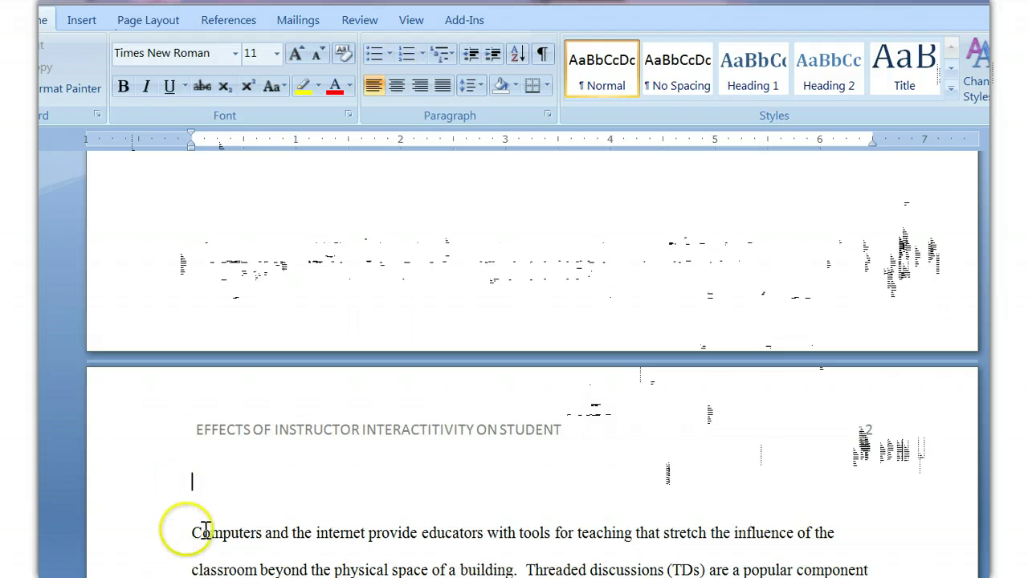
# Step: Delete the empty line so page 2's opening paragraph sits directly under the header
pyautogui.press('Delete')
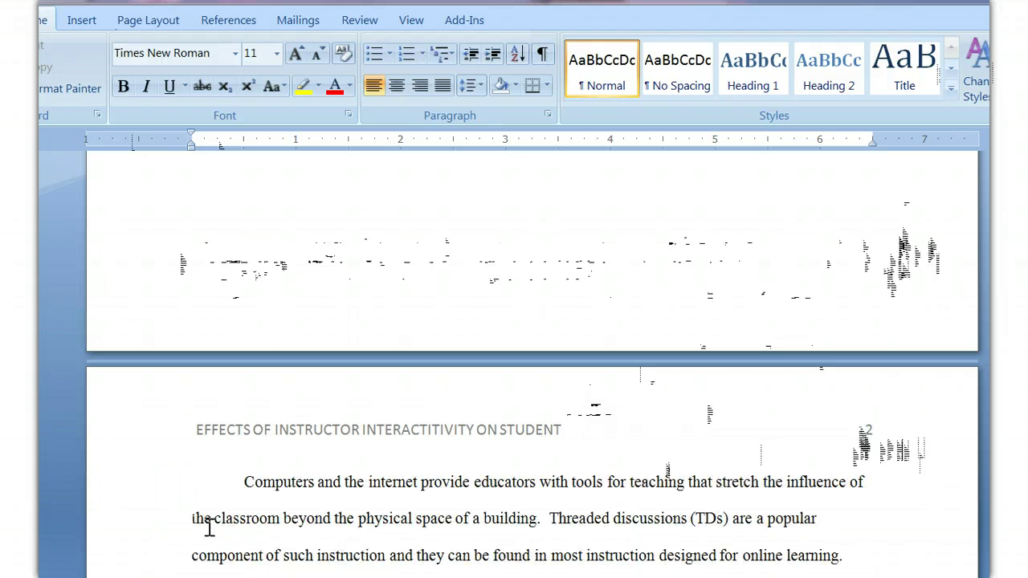